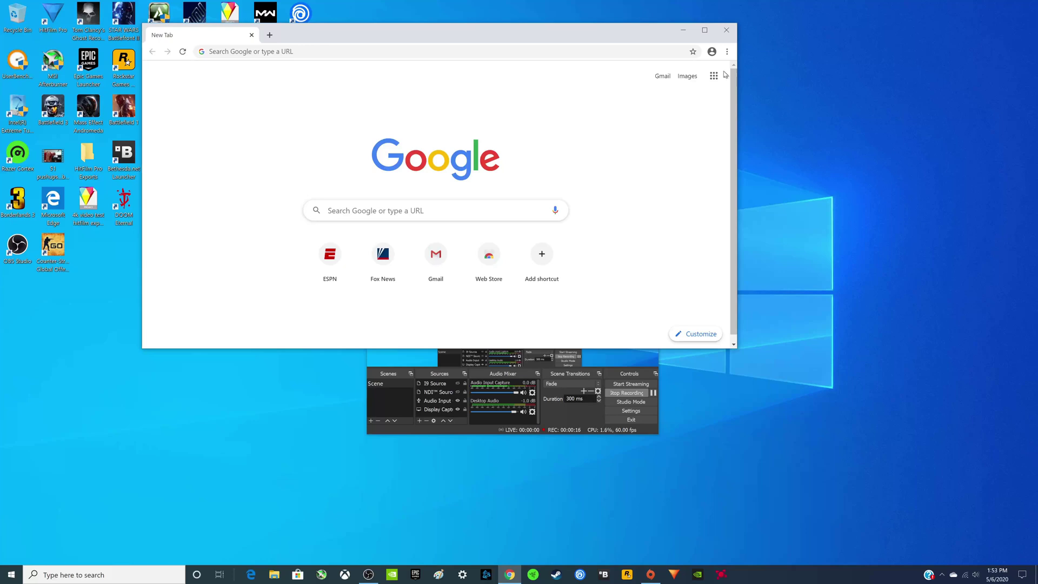
Open Chrome settings and expand the extra Privacy and security options to reveal Manage certificates.
{"action": "left_click", "coordinate": [727, 53]}
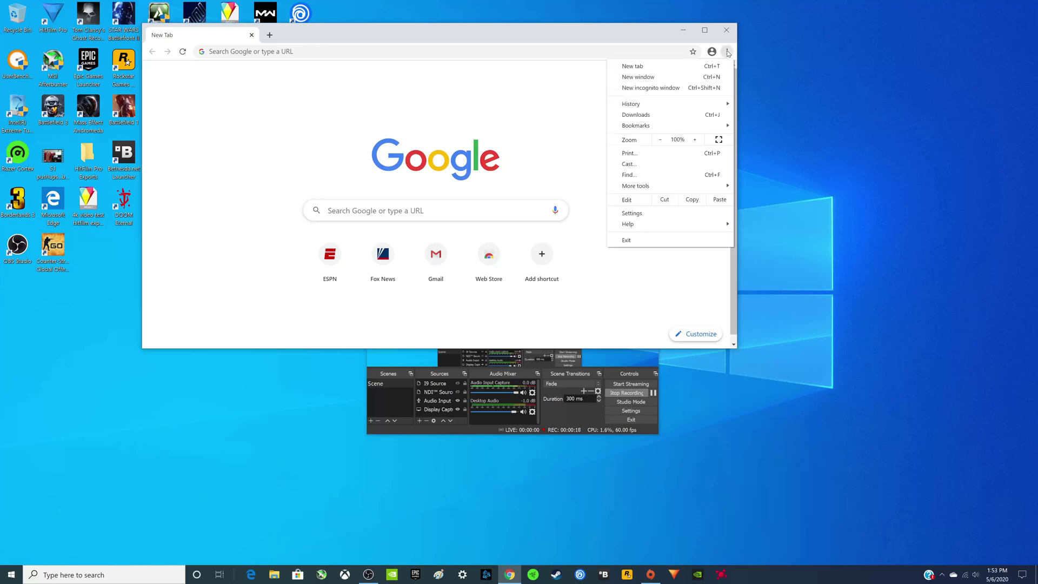
{"action": "left_click", "coordinate": [660, 215]}
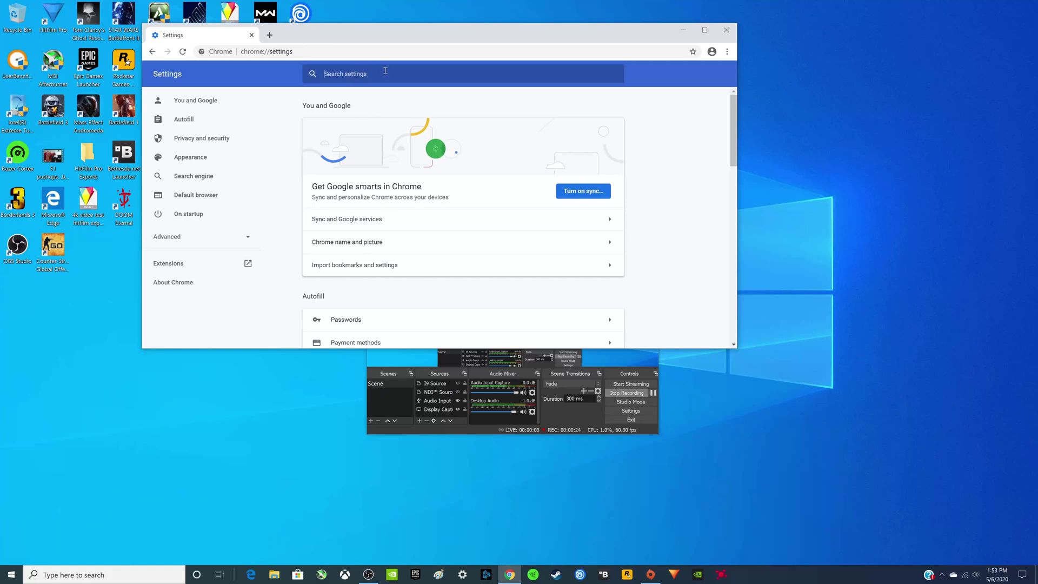
{"action": "type", "text": "ce"}
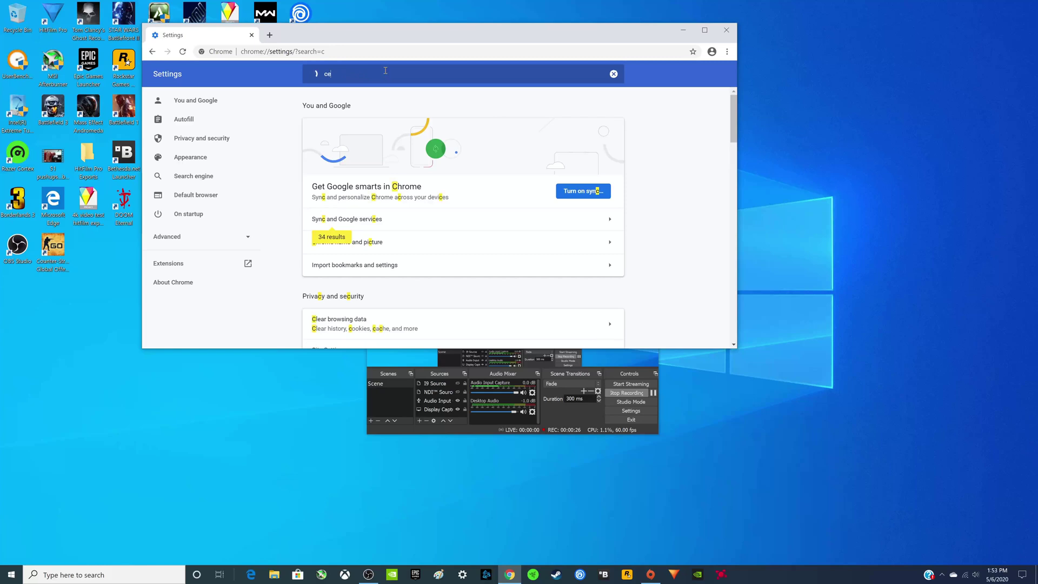
{"action": "type", "text": "rtificat"}
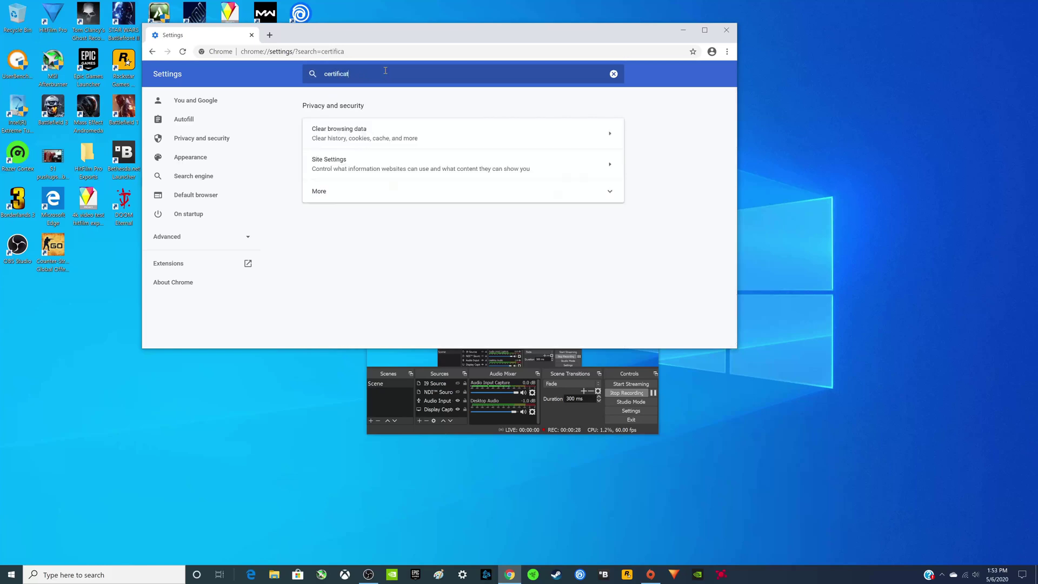
{"action": "type", "text": "es"}
{"action": "left_click", "coordinate": [319, 194]}
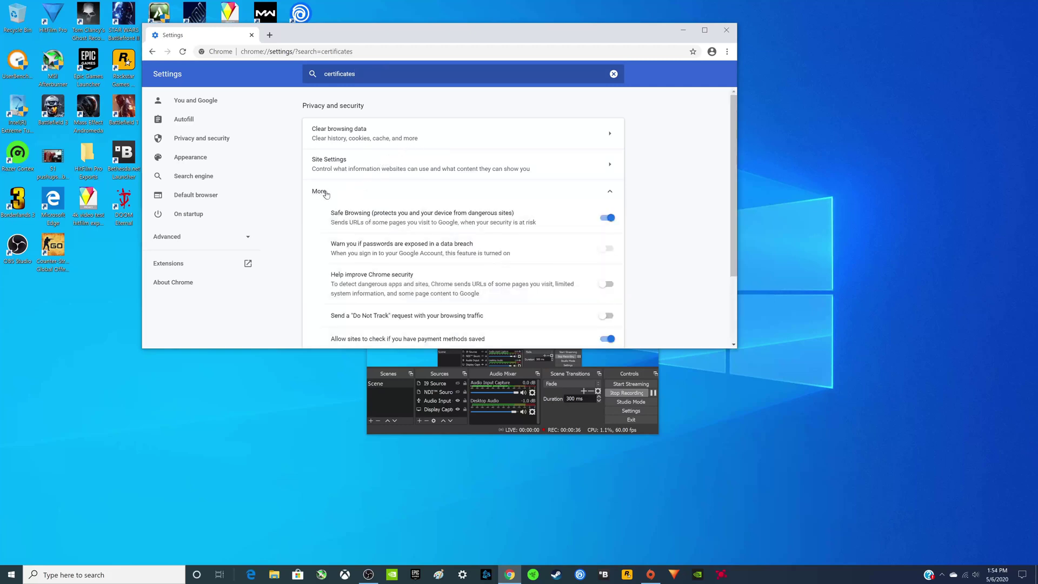
{"action": "scroll", "coordinate": [473, 179], "scroll_direction": "down", "scroll_amount": 3}
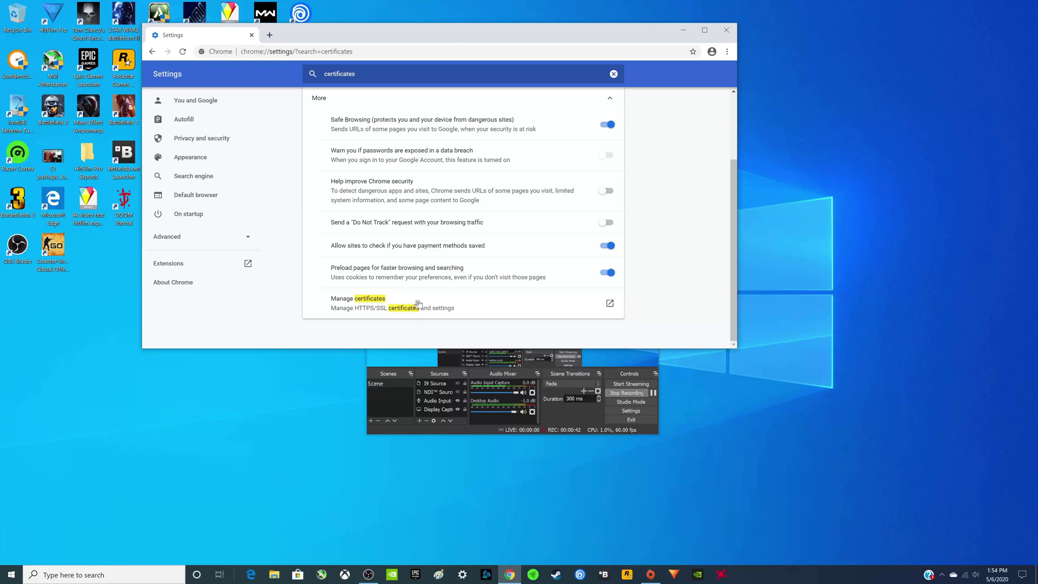
Open Manage certificates and widen the Expiration Date column to show 11/23/2022 in full.
{"action": "left_click", "coordinate": [609, 304]}
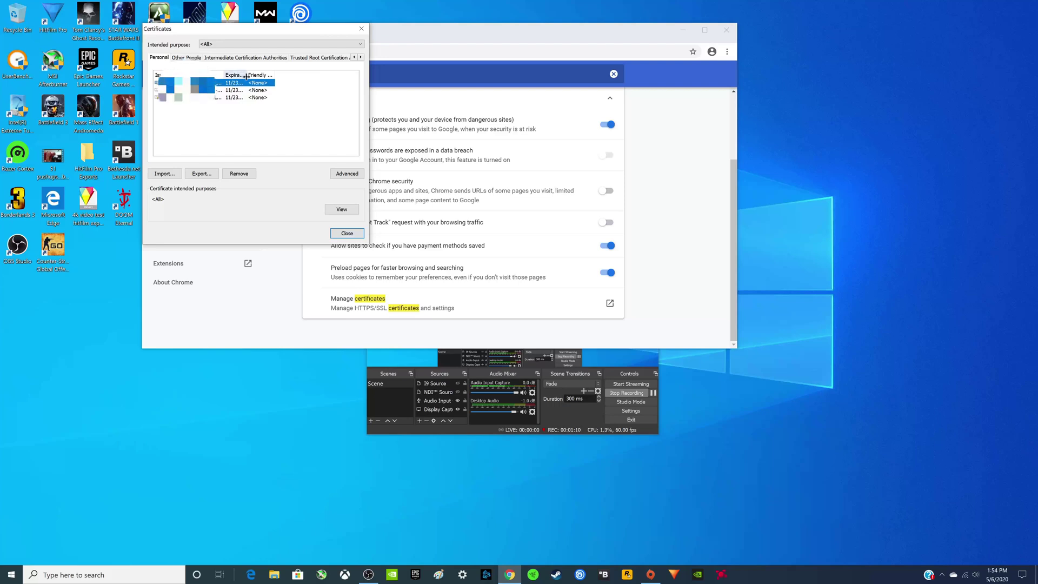
{"action": "left_click_drag", "start_coordinate": [243, 75], "coordinate": [265, 75]}
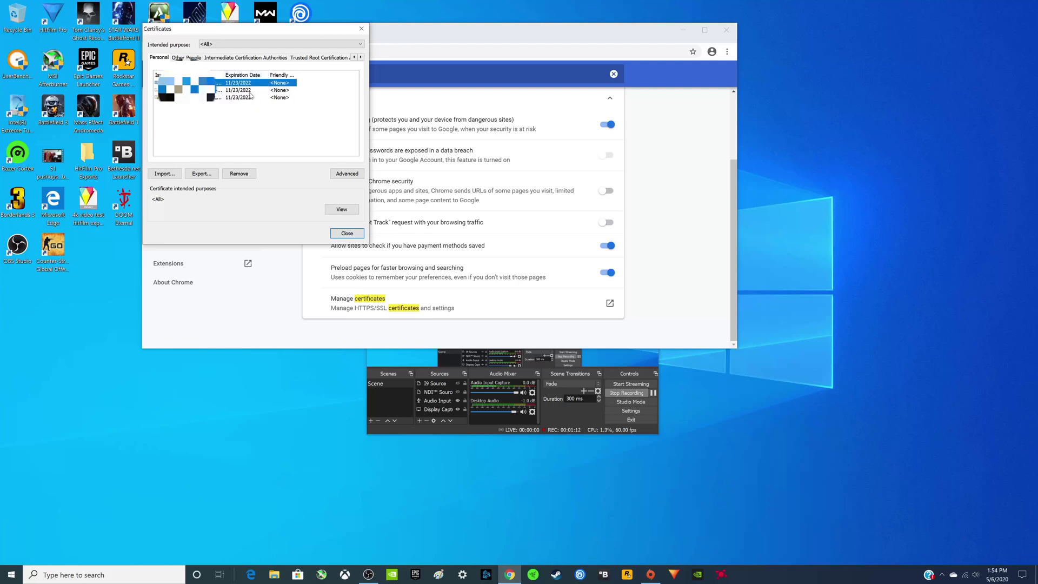